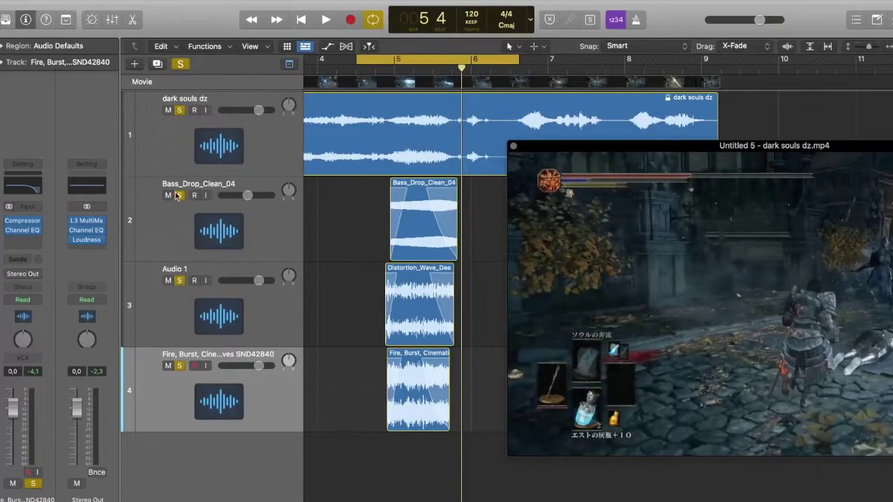
Resize the movie window, place it clear of the effect regions, and play the loop with the dark souls dz track soloed.
left_click_drag(669, 254, 465, 263)
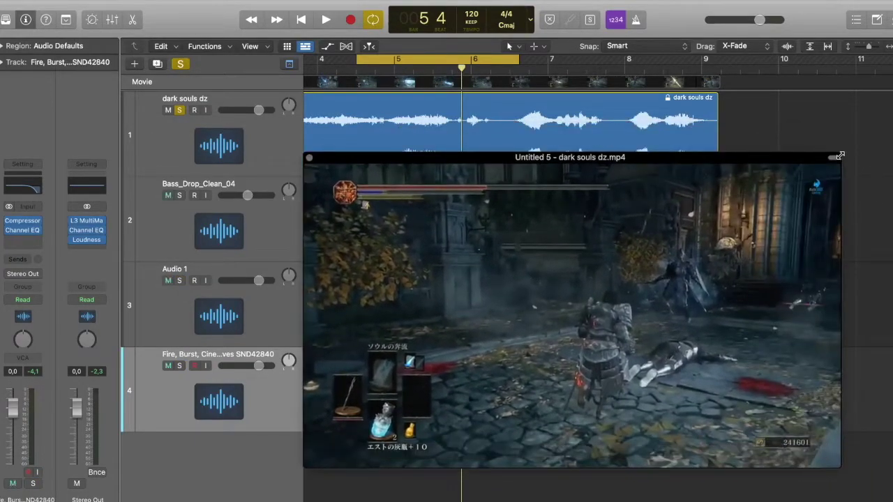
left_click_drag(840, 155, 779, 218)
left_click_drag(716, 250, 844, 211)
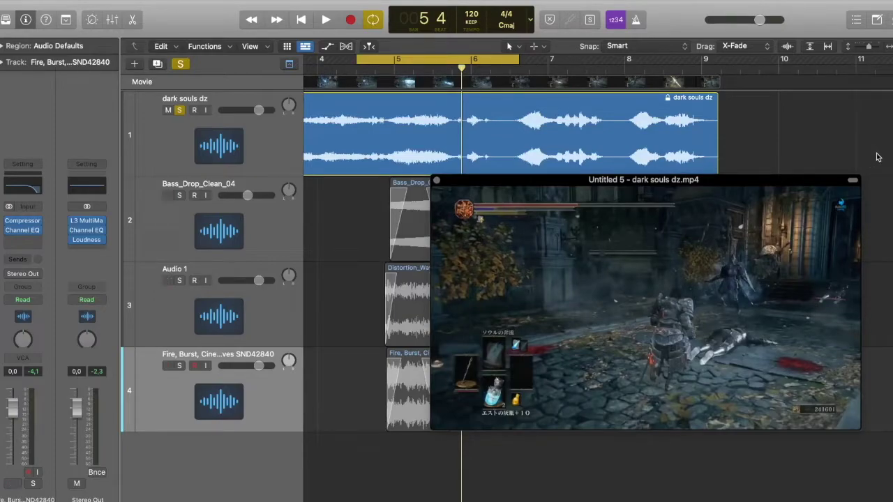
left_click_drag(710, 195, 779, 225)
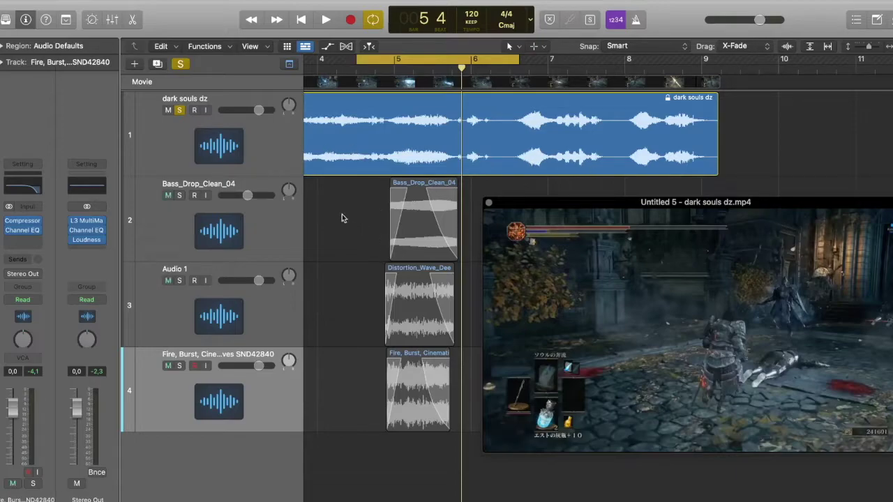
key("space")
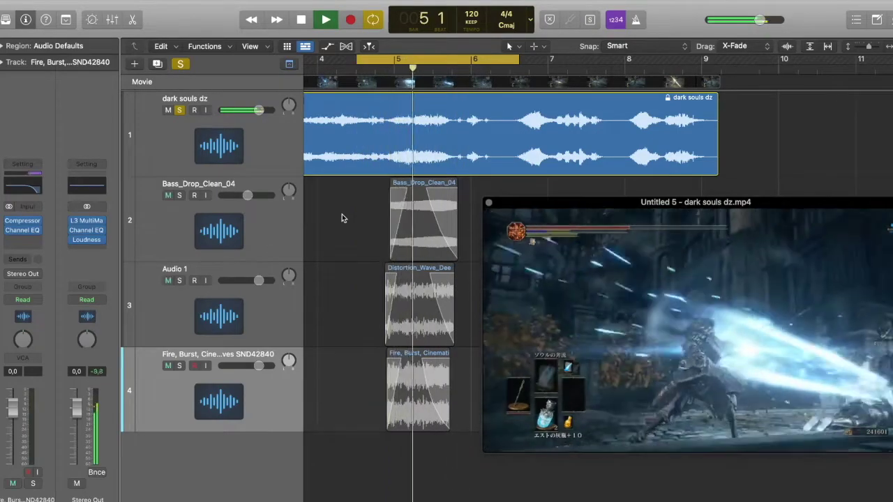
key("space")
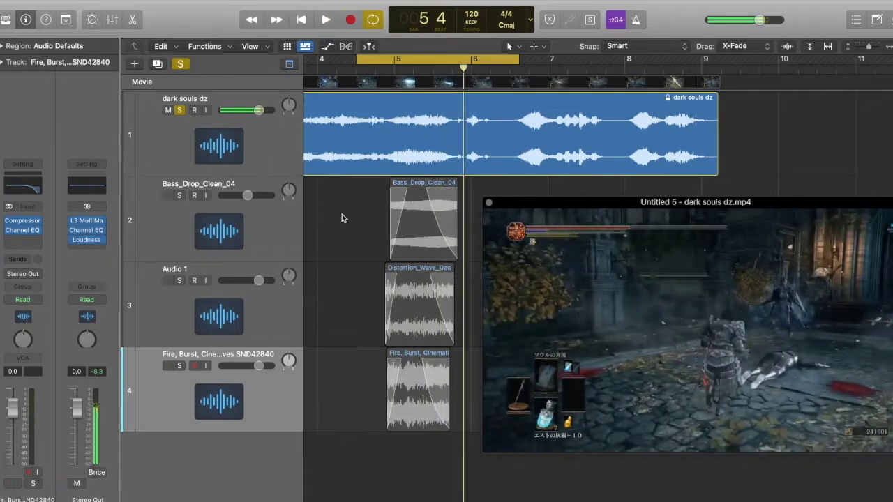
In the Fire, Burst track's Channel EQ, enable a low cut at 20 Hz and set the high cut to about 5950 Hz, auditioning the loop between adjustments.
left_click(82, 241)
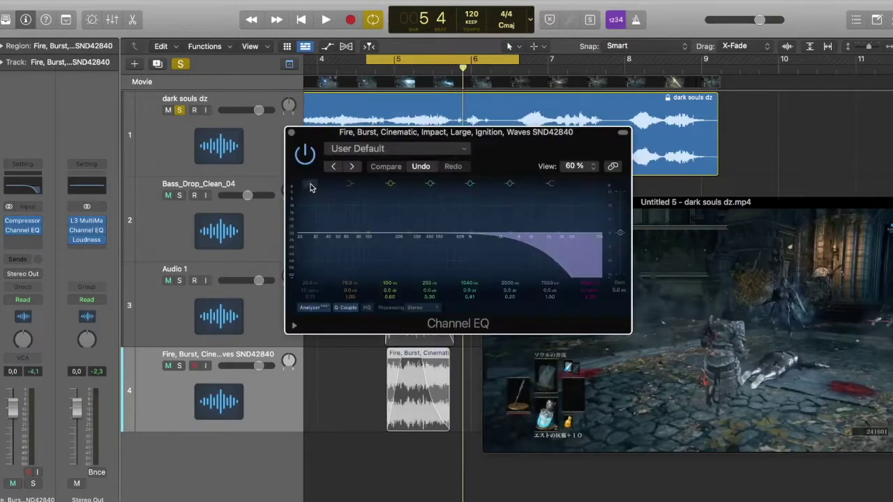
left_click(311, 184)
left_click_drag(314, 243, 463, 250)
key("space")
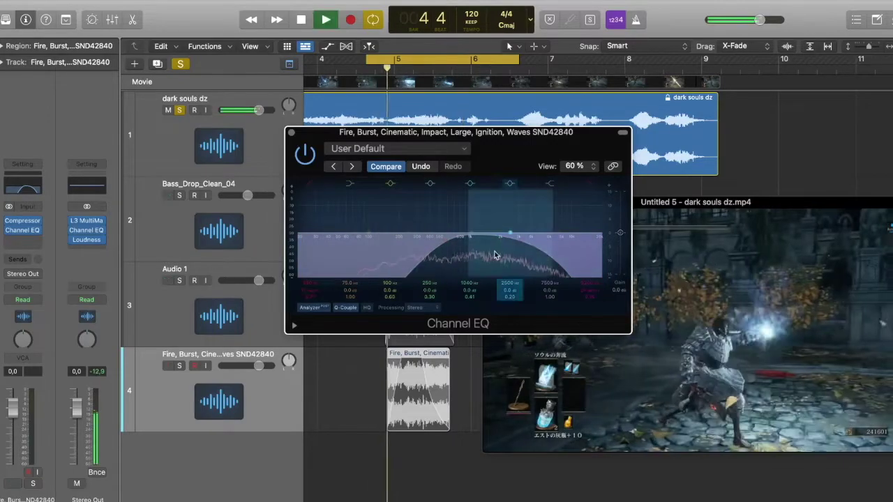
key("space")
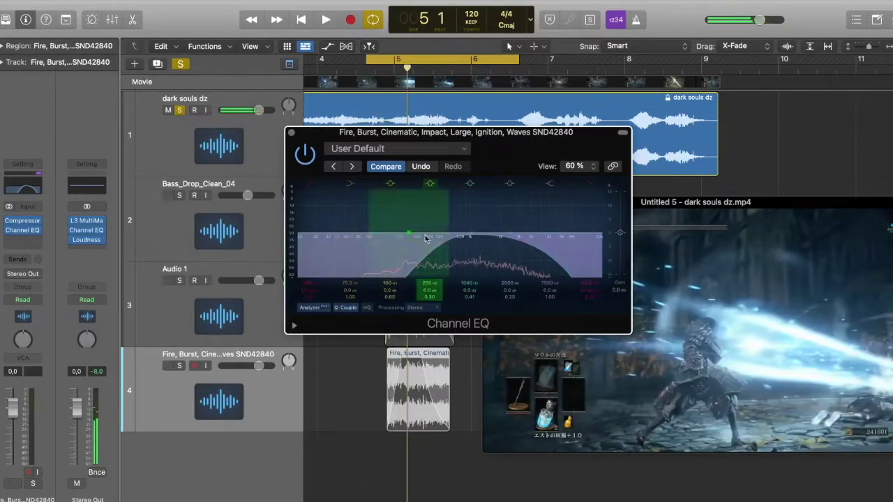
left_click_drag(424, 241, 289, 255)
left_click_drag(532, 242, 548, 243)
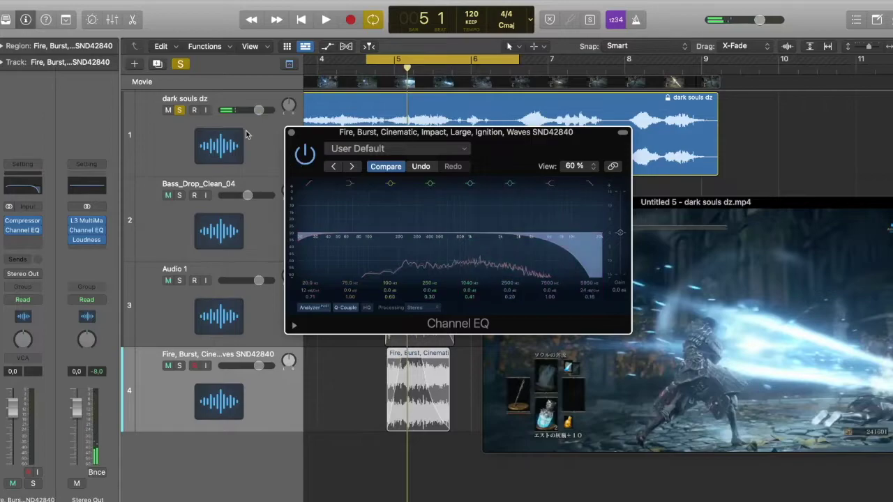
Enable the dark souls dz track's Channel EQ with a low cut at 23 Hz and high cut at about 312 Hz, audition it, and close both EQ windows.
left_click(248, 134)
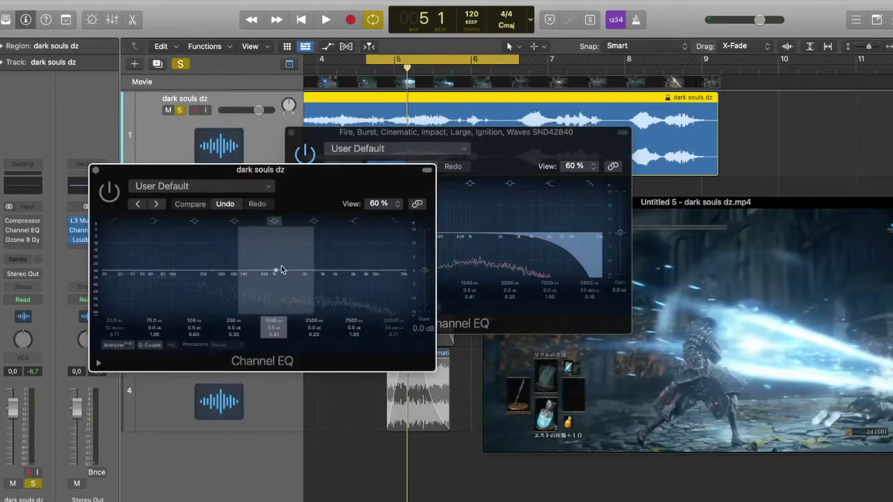
left_click(111, 192)
left_click_drag(309, 180, 433, 159)
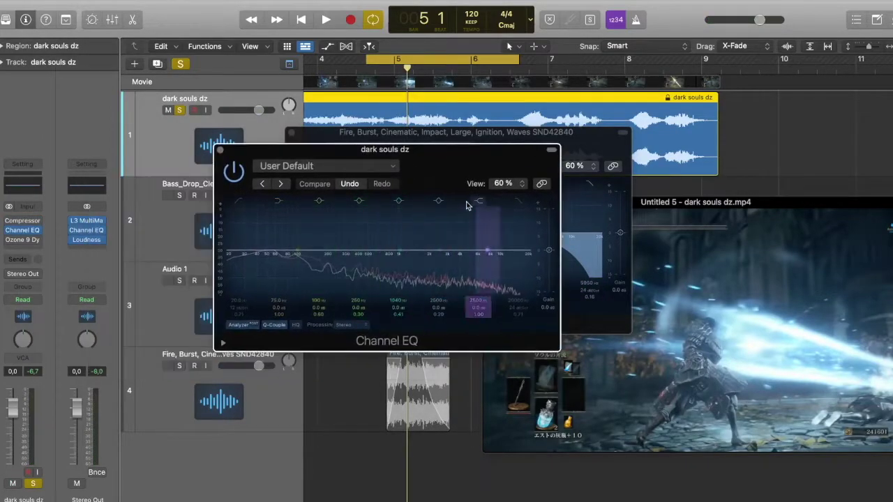
left_click_drag(233, 214, 388, 270)
key("space")
left_click_drag(519, 276, 372, 268)
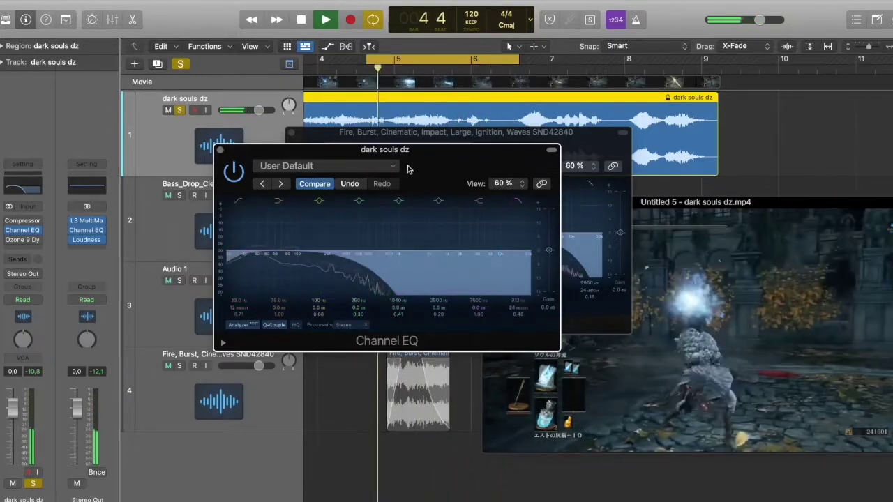
key("space")
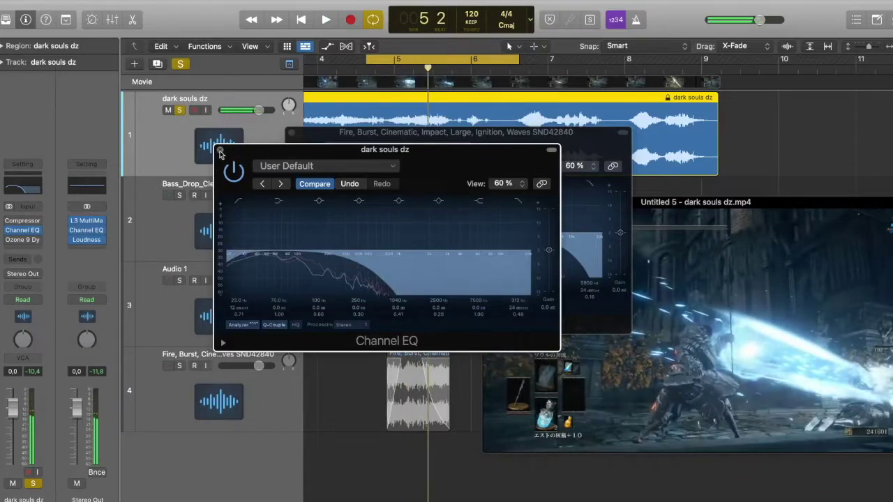
left_click(220, 150)
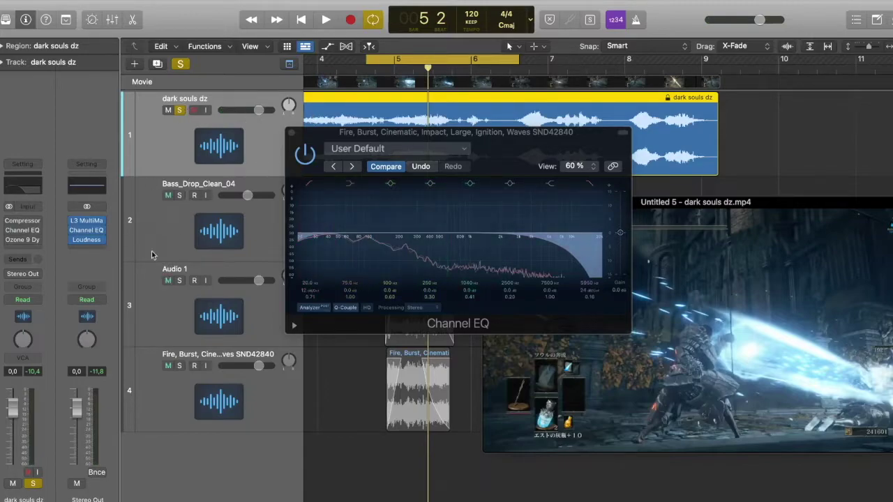
left_click(292, 132)
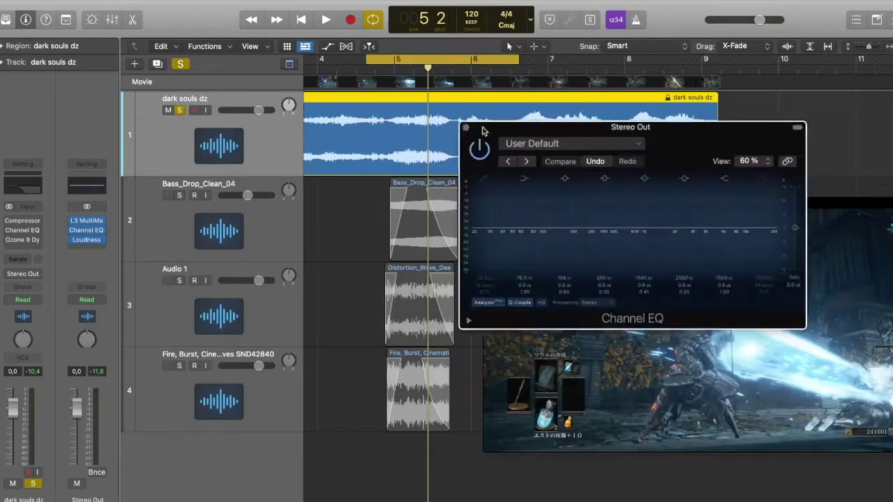
Move the Stereo Out Channel EQ window clear of the track headers and play the loop with all three effect tracks soloed.
left_click_drag(483, 129, 467, 74)
left_click_drag(183, 197, 179, 365)
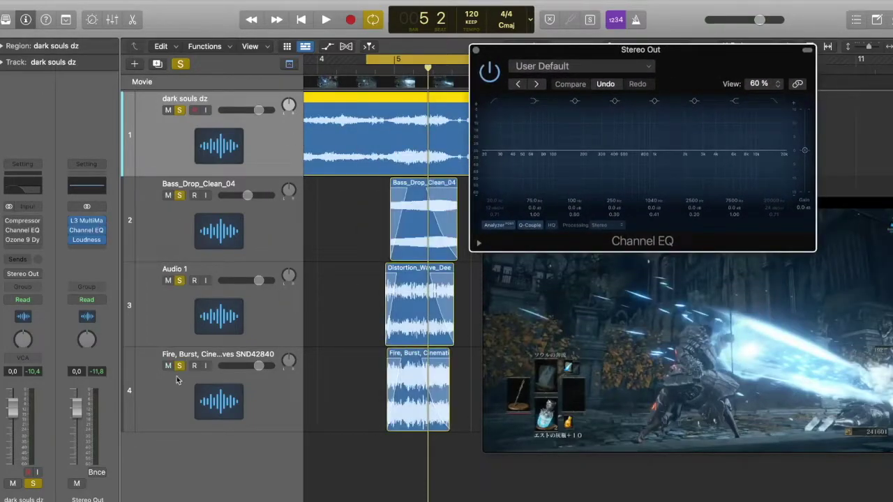
key("space")
Enable the high cut in the Stereo Out Channel EQ, bring it down to about 478 Hz while listening, and stop playback.
left_click(775, 102)
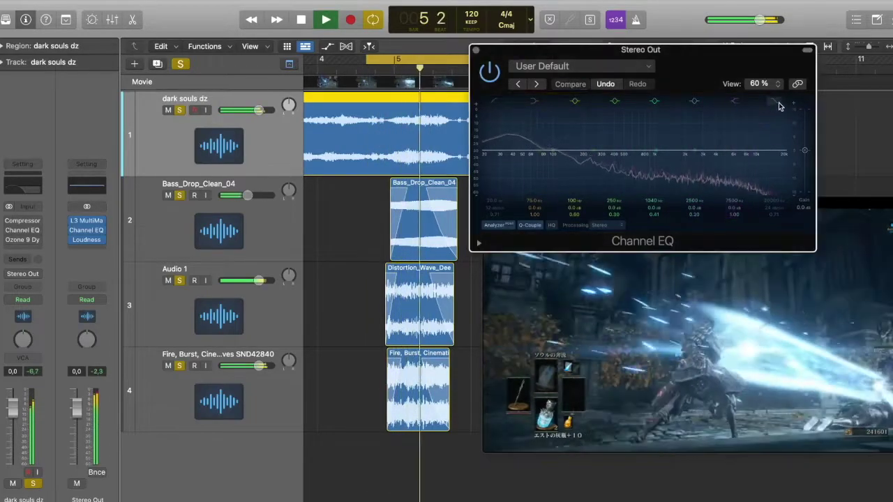
left_click_drag(754, 164, 620, 159)
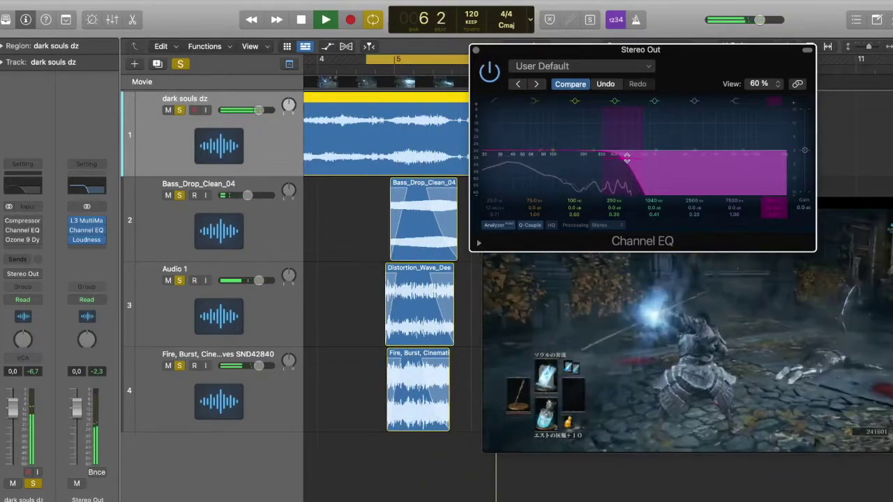
left_click_drag(622, 159, 624, 166)
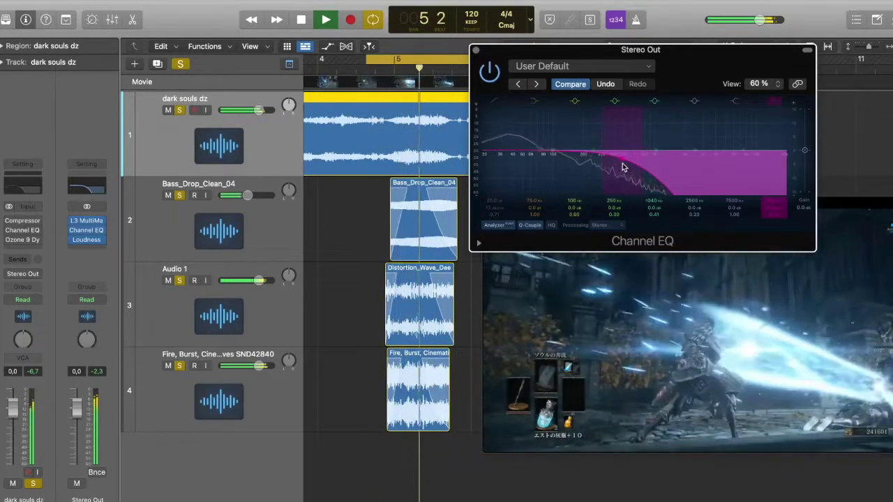
key("space")
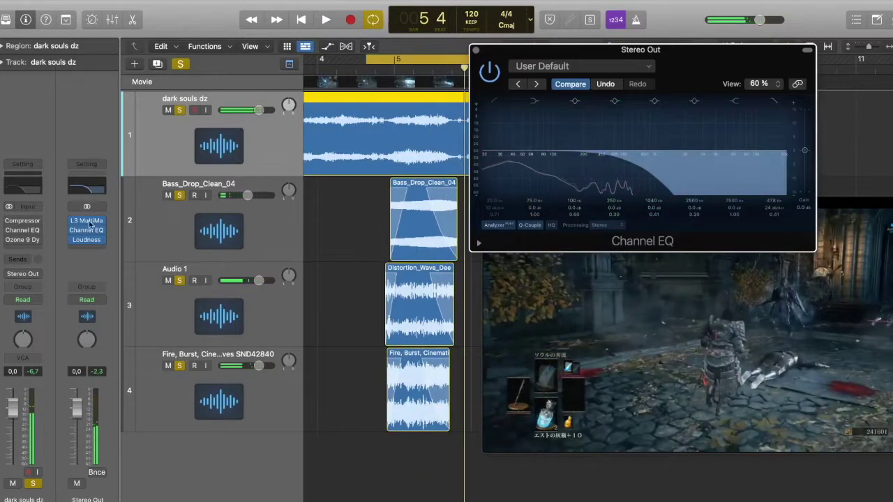
Take the Bass_Drop_Clean_04, Audio 1 and Fire, Burst tracks out of solo.
left_click(179, 196)
left_click(179, 281)
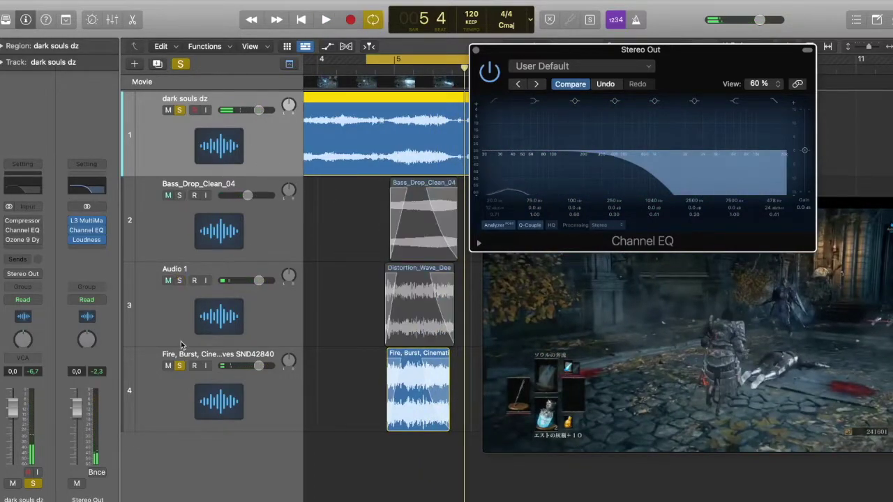
left_click(180, 365)
Re-enable and open the dark souls dz track's Channel EQ, and play the loop with its high cut at about 374 Hz.
left_click(9, 231)
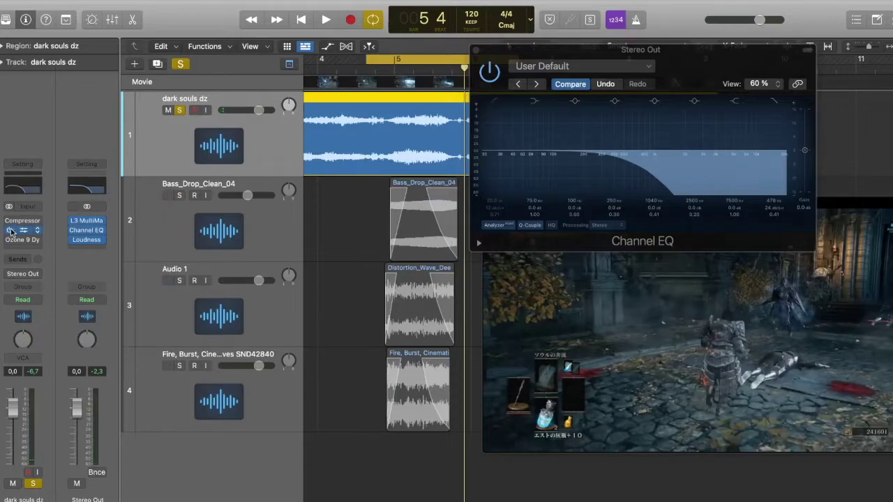
left_click(39, 230)
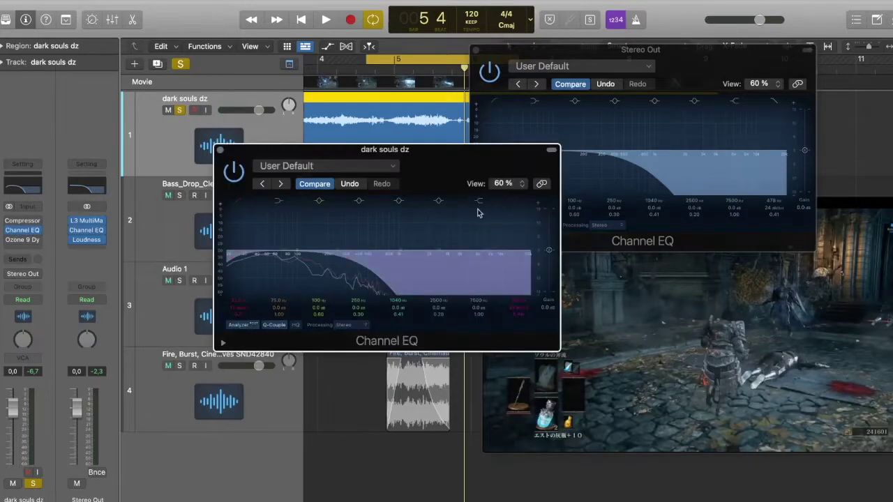
key("space")
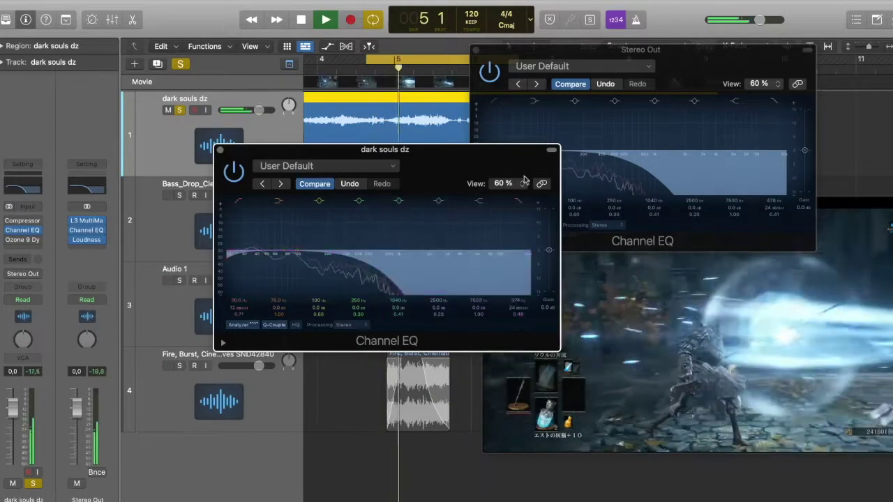
Compare the loop with the Stereo Out Channel EQ bypassed and re-enabled, soloing the three effect tracks again during playback.
left_click(480, 126)
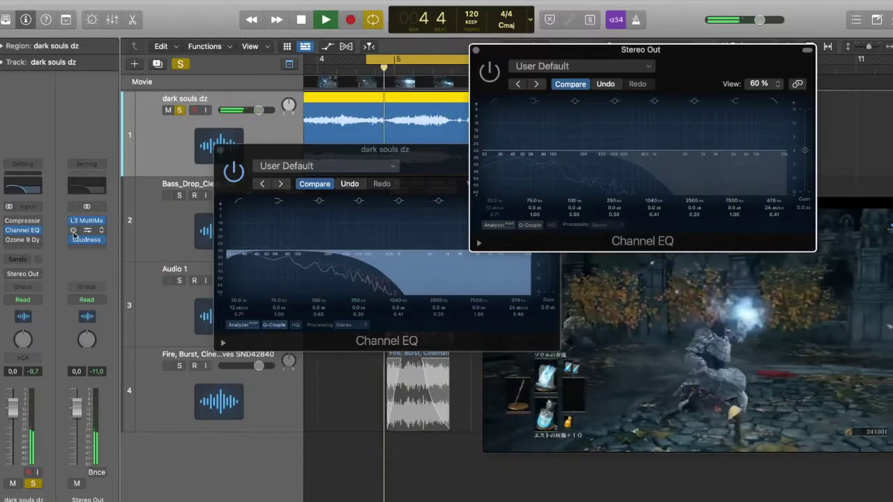
left_click_drag(180, 197, 182, 365)
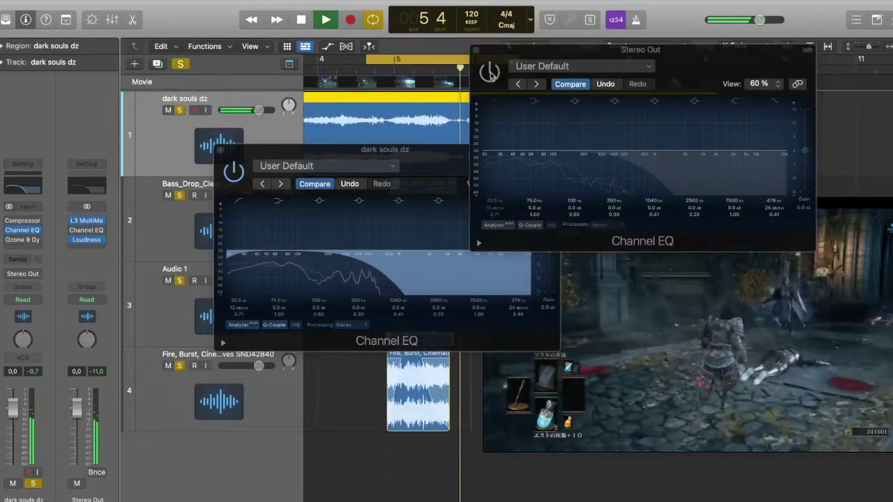
left_click(489, 72)
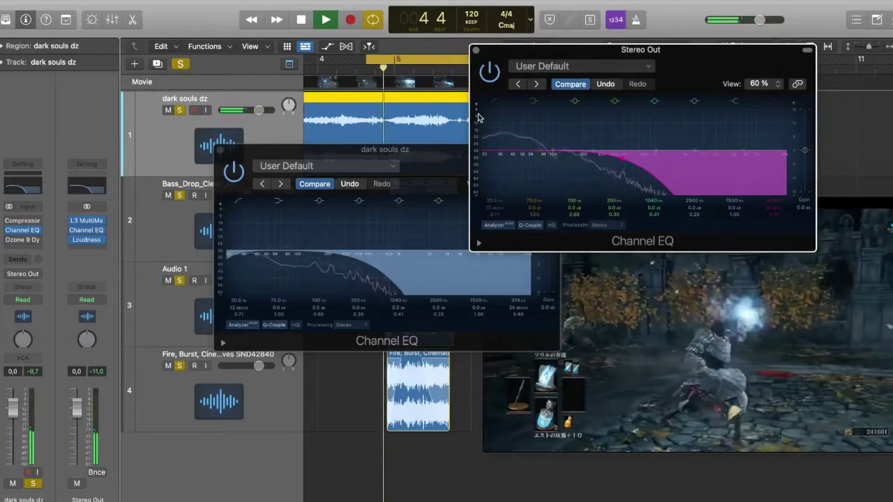
Switch the Bass_Drop_Clean_04 track's solo off and back on, closing the dark souls dz Channel EQ window in between.
left_click(179, 196)
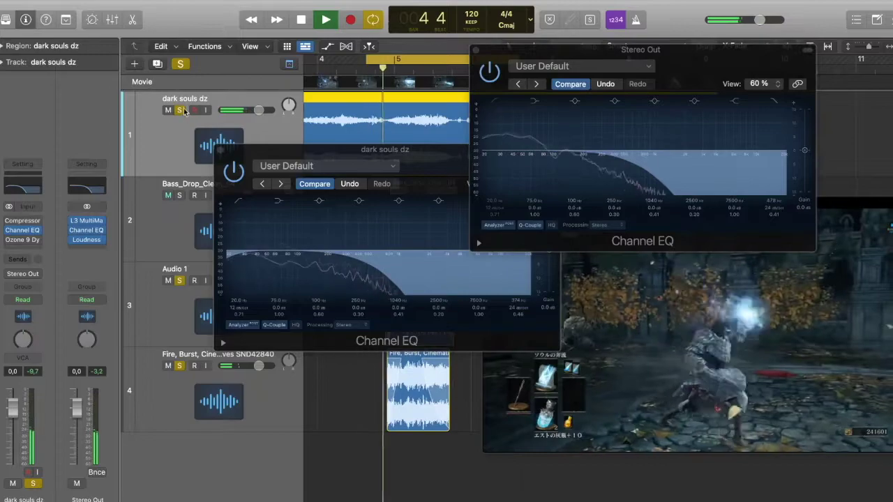
left_click(218, 151)
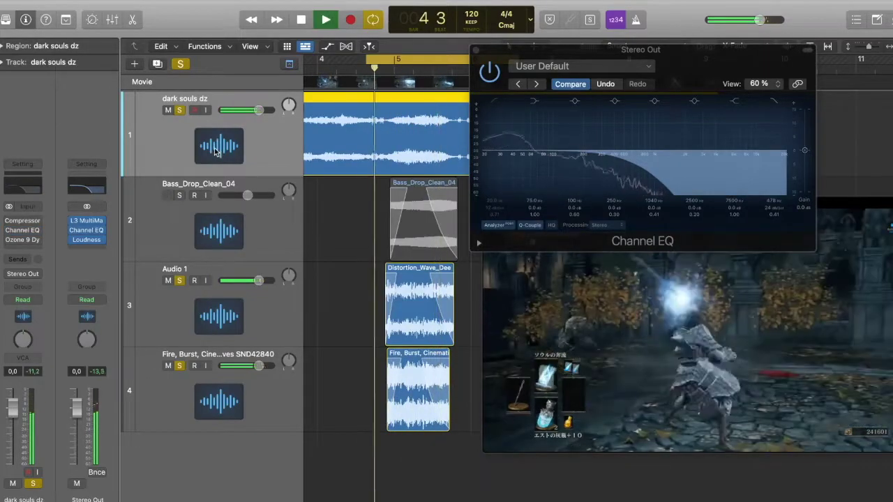
left_click(179, 195)
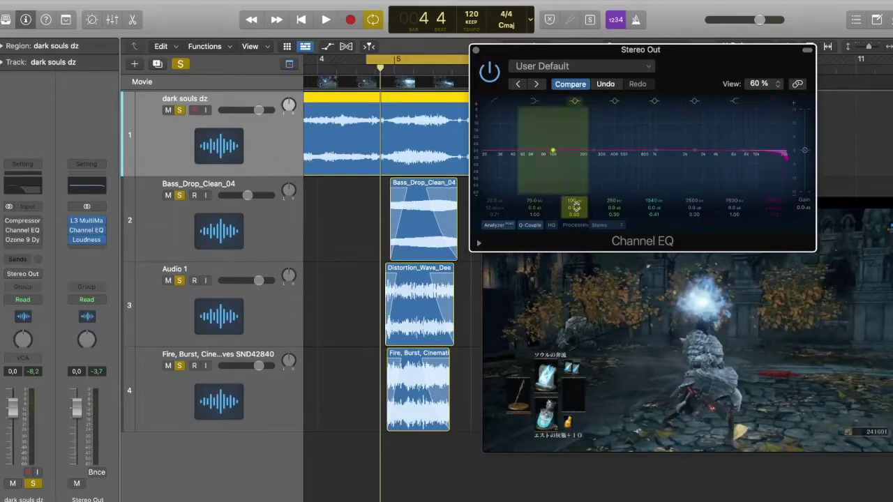
Move the movie window and the Stereo Out Channel EQ window apart so that they no longer overlap.
left_click_drag(848, 235, 850, 288)
left_click_drag(700, 56, 733, 7)
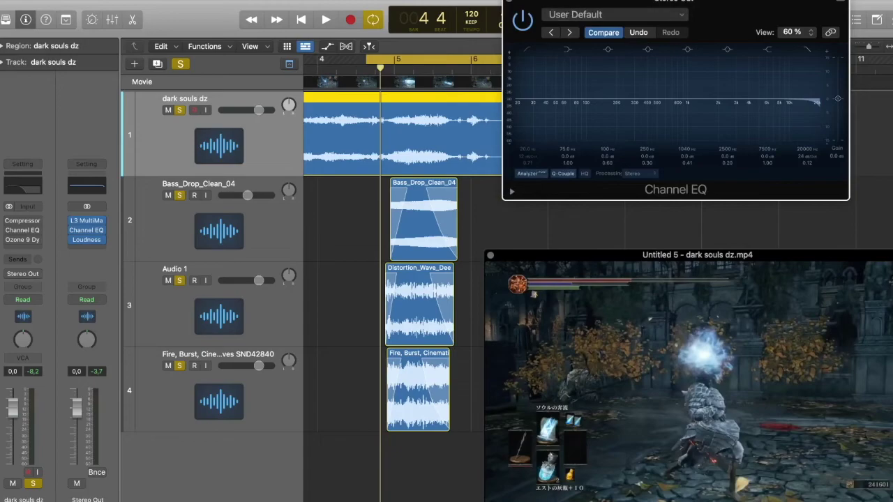